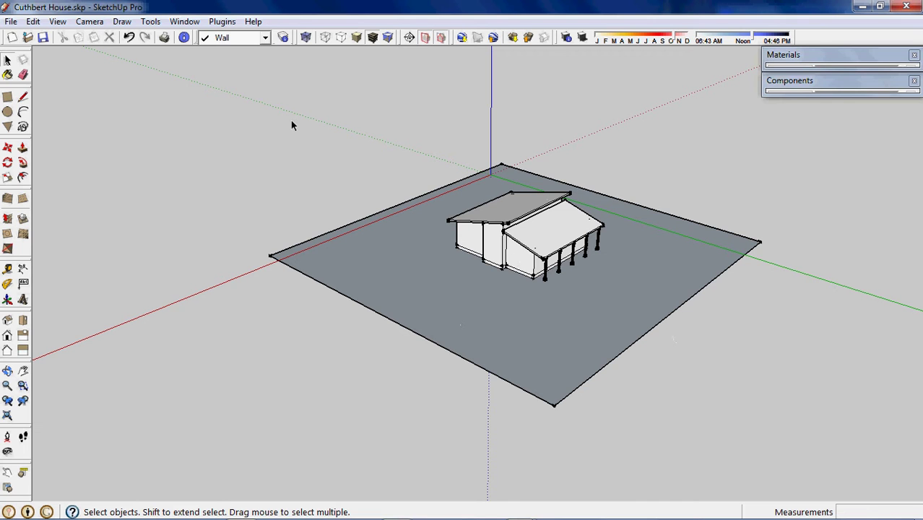
Step: Tick Layer0's Visible box in the Layers list so the floor-plan image appears under the house
left_click(283, 38)
left_click(325, 111)
Step: Close the Layers list and orbit and zoom in on the plan's north-arrow circle
left_click(367, 65)
middle_click_drag(350, 357, 860, 405)
middle_click_drag(523, 428, 587, 406)
scroll(551, 353, "up", 2)
scroll(551, 353, "up", 5)
scroll(571, 323, "down", 6)
scroll(563, 324, "up", 5)
scroll(565, 330, "up", 2)
scroll(566, 325, "up", 3)
mouse_move(567, 328)
middle_mouse_down()
mouse_move(531, 365)
mouse_move(513, 347)
mouse_move(422, 324)
middle_mouse_up()
Step: Make Ground the current layer and activate the Line tool near the north arrow
left_click(264, 37)
left_click(224, 74)
left_click(23, 96)
scroll(419, 289, "up", 1)
scroll(419, 289, "up", 1)
scroll(449, 258, "down", 5)
middle_click_drag(551, 196, 342, 368)
scroll(485, 349, "down", 4)
Step: Switch to Top view and zoom in on the north-arrow triangle
left_click(23, 322)
scroll(559, 398, "up", 5)
scroll(564, 366, "up", 6)
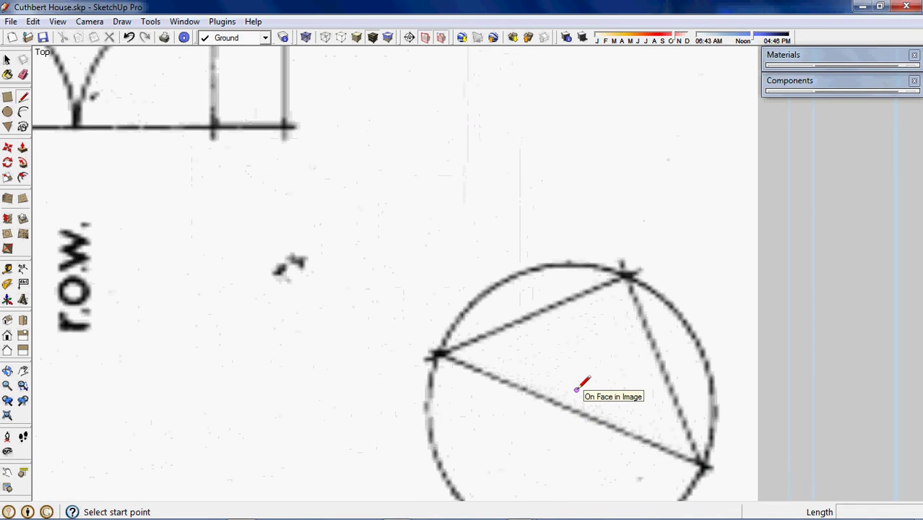
scroll(609, 388, "up", 3)
middle_click_drag(608, 392, 499, 277, "shift")
Step: Trace the triangle's left, top and lower-right vertices, closing the face back at the left vertex
left_click(291, 230)
left_click(521, 133)
scroll(620, 367, "up", 3)
left_click(615, 366)
scroll(549, 332, "down", 5)
left_click(192, 192)
scroll(392, 294, "down", 6)
scroll(404, 310, "down", 6)
middle_click_drag(466, 309, 282, 273)
Step: Untick Layer0's visibility to hide the floor-plan image, then orbit back to a perspective view
mouse_move(582, 306)
middle_mouse_down()
mouse_move(597, 415)
mouse_move(526, 284)
mouse_move(532, 202)
middle_mouse_up()
scroll(471, 213, "up", 5)
left_click(282, 39)
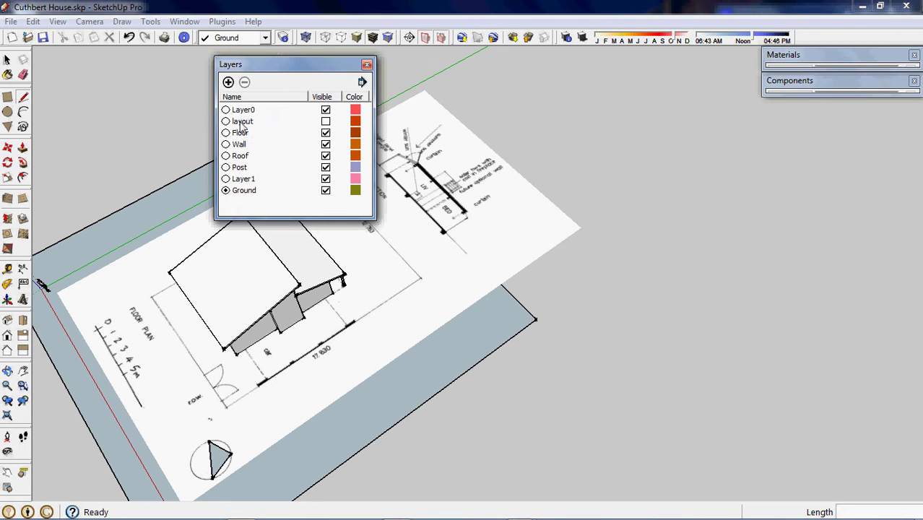
left_click(325, 110)
left_click(366, 64)
scroll(655, 268, "down", 4)
middle_click_drag(561, 400, 598, 334)
key("l")
scroll(419, 370, "up", 3)
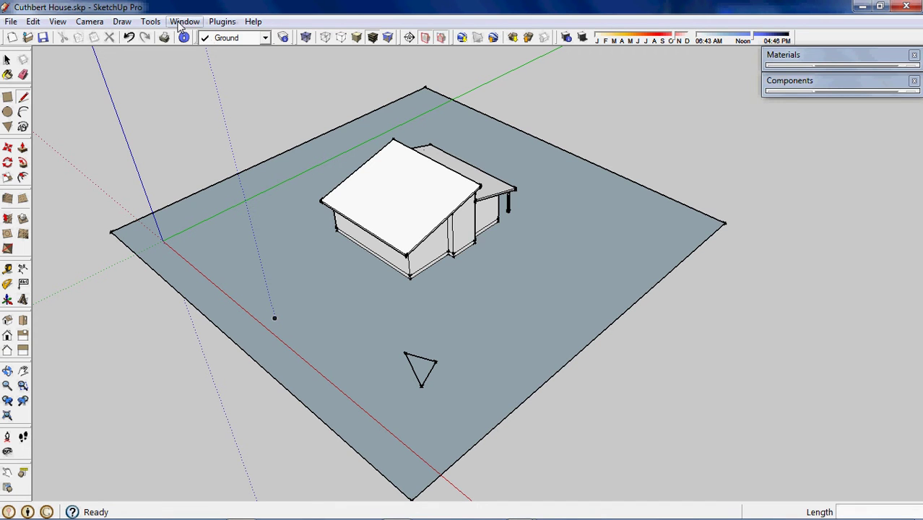
Step: In Model Info > Location, set Country to Australia and Location to Brisbane (27.5000S, 153.0000E)
left_click(182, 21)
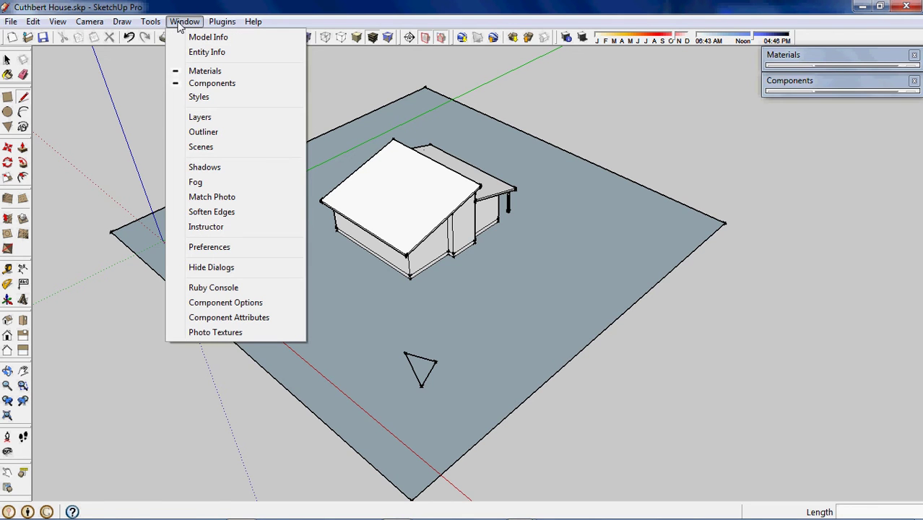
left_click(211, 40)
left_click_drag(158, 39, 186, 25)
left_click(250, 103)
left_click_drag(251, 144, 251, 124)
scroll(177, 141, "down", 2)
left_click(177, 142)
left_click(249, 123)
left_click(166, 145)
mouse_move(247, 25)
left_mouse_down()
mouse_move(283, 40)
mouse_move(255, 44)
left_mouse_up()
left_click_drag(254, 43, 253, 44)
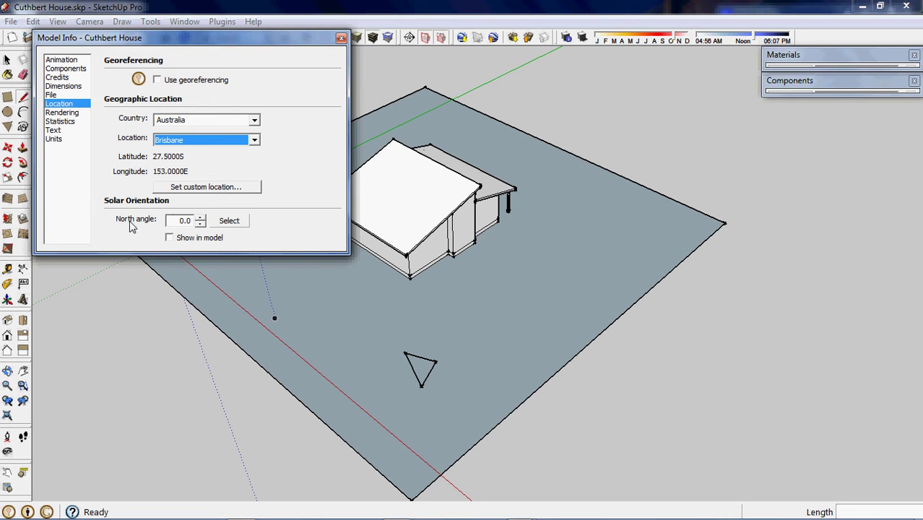
Step: Use the North angle Select picker: click the marker's midpoint, then the triangle's tip
left_click(243, 223)
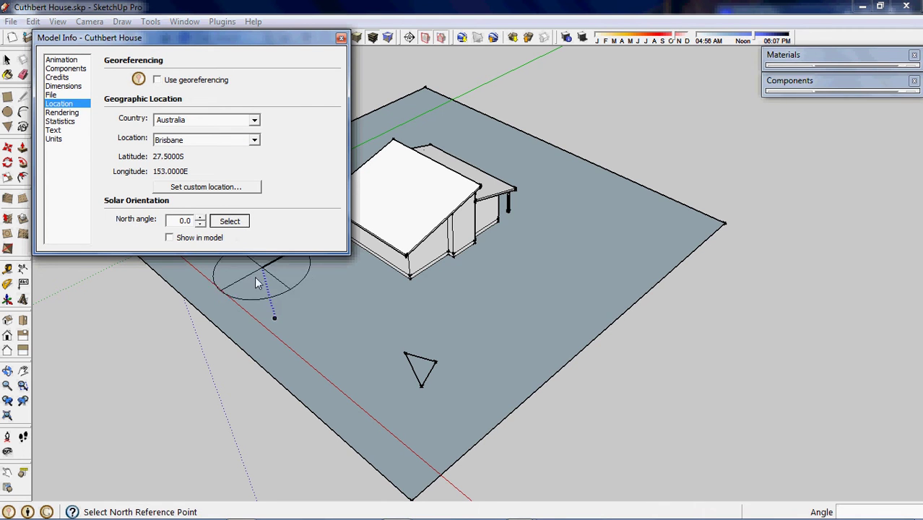
left_click(413, 368)
left_click(627, 207)
middle_click_drag(414, 370, 418, 371)
scroll(419, 372, "up", 5)
scroll(418, 372, "up", 1)
left_click(406, 363)
left_click(470, 345)
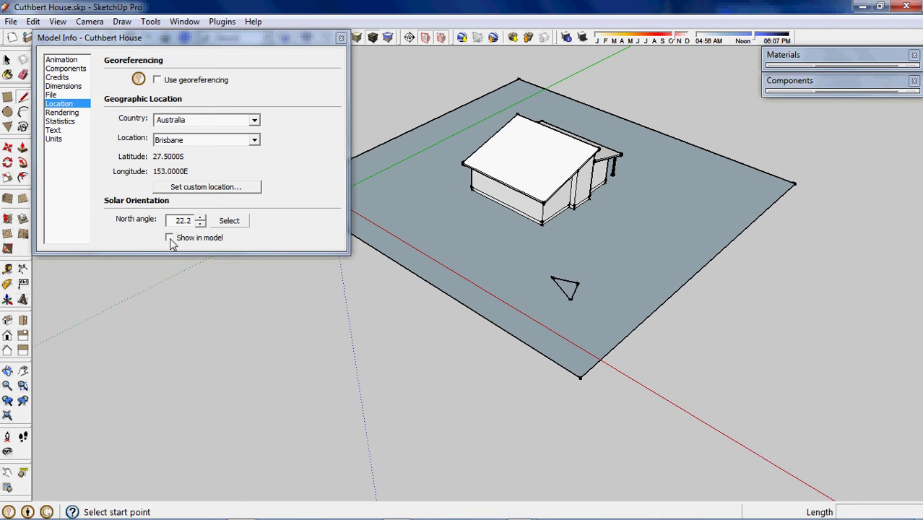
left_click(171, 241)
mouse_move(419, 228)
middle_mouse_down()
mouse_move(427, 288)
mouse_move(507, 327)
middle_mouse_up()
middle_click_drag(561, 314, 567, 384)
scroll(591, 371, "up", 3)
scroll(593, 370, "down", 2)
scroll(593, 370, "down", 3)
mouse_move(597, 367)
middle_mouse_down()
mouse_move(783, 429)
mouse_move(656, 366)
mouse_move(587, 376)
middle_mouse_up()
scroll(586, 376, "up", 3)
left_click(170, 237)
Step: Close Model Info and switch to the Select tool, zooming in on the triangle marker
left_click(341, 38)
middle_click_drag(643, 362, 701, 354)
scroll(531, 339, "up", 3)
left_click(7, 59)
scroll(474, 335, "up", 2)
scroll(470, 319, "up", 2)
Step: Select and delete each triangle marker edge until the marker is gone
double_click(452, 303)
scroll(451, 304, "down", 3)
scroll(450, 304, "up", 3)
left_click(451, 295)
left_click(445, 301)
key("Delete")
left_click(411, 323)
key("Delete")
left_click(465, 343)
left_click(460, 350)
key("Delete")
scroll(516, 321, "down", 10)
middle_click_drag(658, 340, 211, 278)
middle_click_drag(474, 309, 408, 300)
scroll(412, 299, "up", 2)
Step: Turn shadows on, slide the date back toward March and the time toward early morning
left_click(584, 38)
left_click(584, 38)
middle_click_drag(520, 339, 606, 303)
middle_click_drag(648, 315, 584, 383)
left_click_drag(675, 41, 606, 40)
middle_click_drag(591, 251, 737, 210)
left_click_drag(758, 34, 704, 43)
Step: Open Shadow Settings, move the window aside and untick On ground
left_click(567, 38)
left_click_drag(58, 39, 160, 60)
left_click(158, 195)
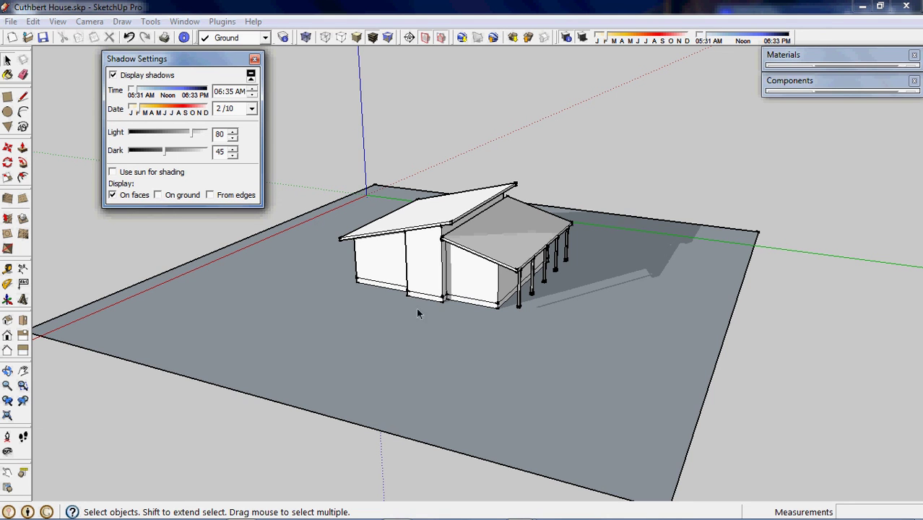
Step: Edit the Shadow Settings time hour and date day, giving 06:00 AM on 2/1
left_click(221, 93)
left_click(230, 93)
left_click(219, 92)
type("5")
mouse_move(893, 513)
left_click(230, 109)
type("11")
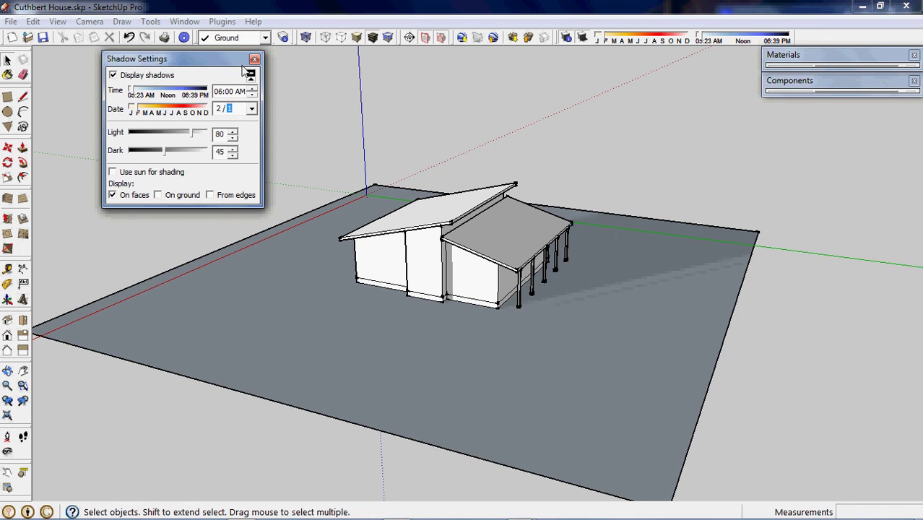
Step: Dismiss Shadow Settings and frame a low perspective of the porch showing the morning shadows
left_click(255, 60)
middle_click_drag(678, 290, 633, 336)
scroll(564, 291, "up", 5)
scroll(608, 312, "down", 3)
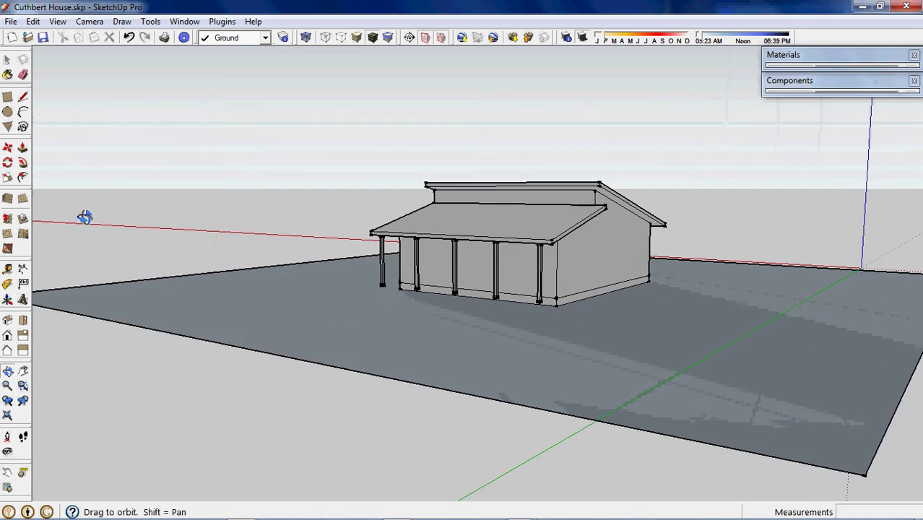